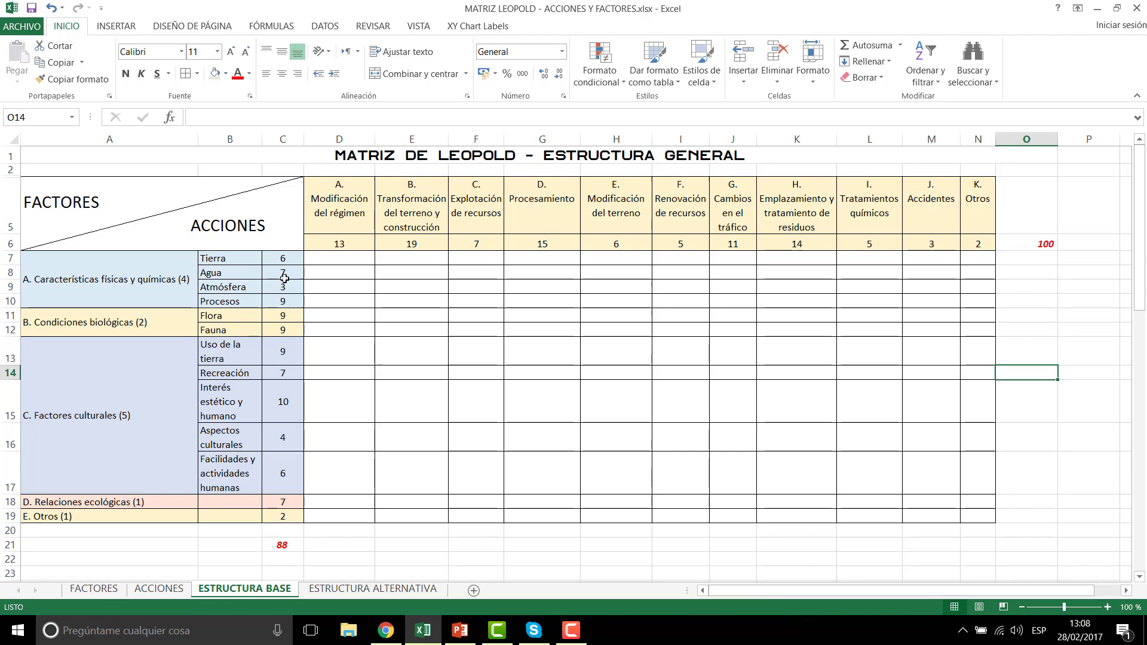
Review the factors under A. Características físicas y químicas and B. Condiciones biológicas on the FACTORES sheet.
{"action": "left_click", "coordinate": [103, 590]}
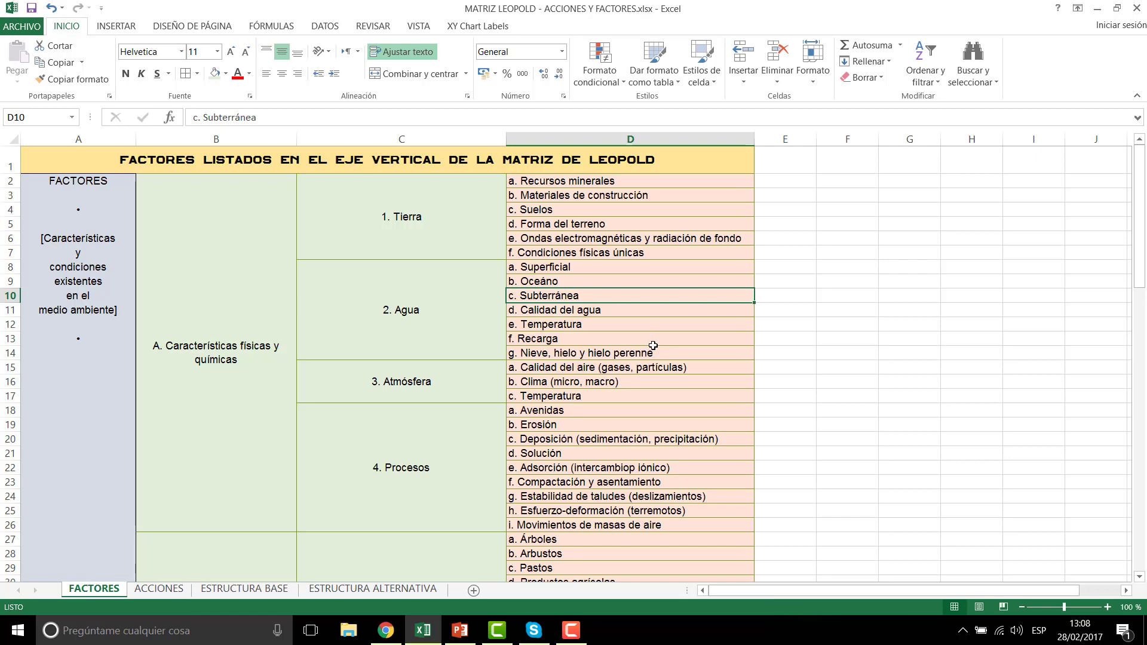
{"action": "scroll", "coordinate": [653, 345], "scroll_direction": "down", "scroll_amount": 2}
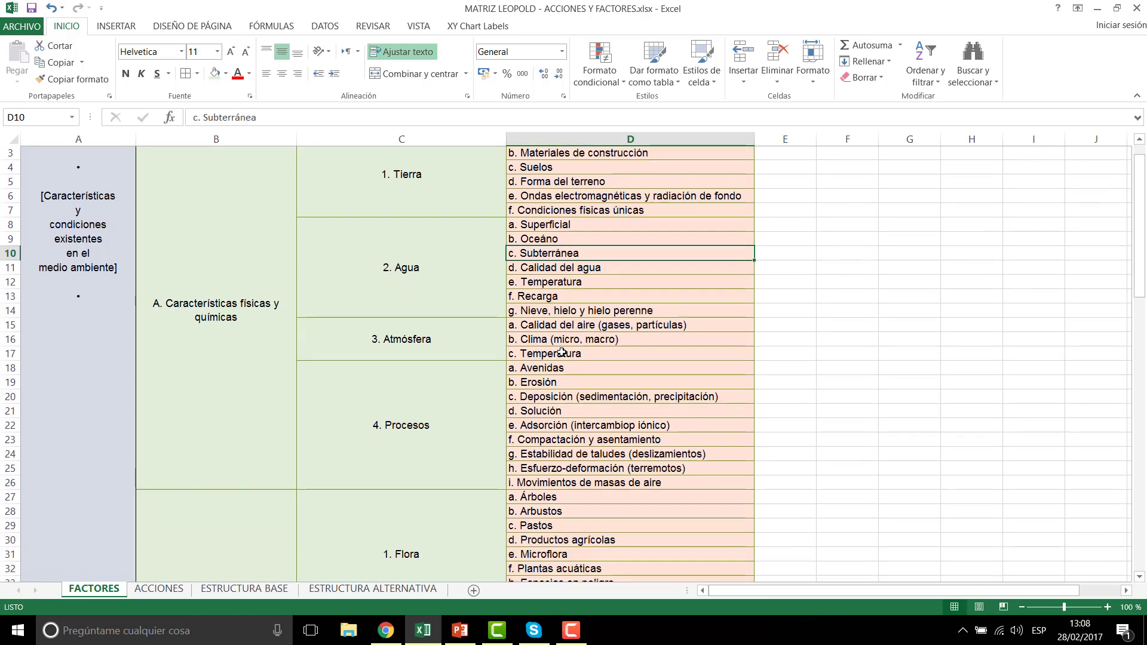
{"action": "scroll", "coordinate": [560, 343], "scroll_direction": "down", "scroll_amount": 2}
{"action": "scroll", "coordinate": [560, 344], "scroll_direction": "down", "scroll_amount": 3}
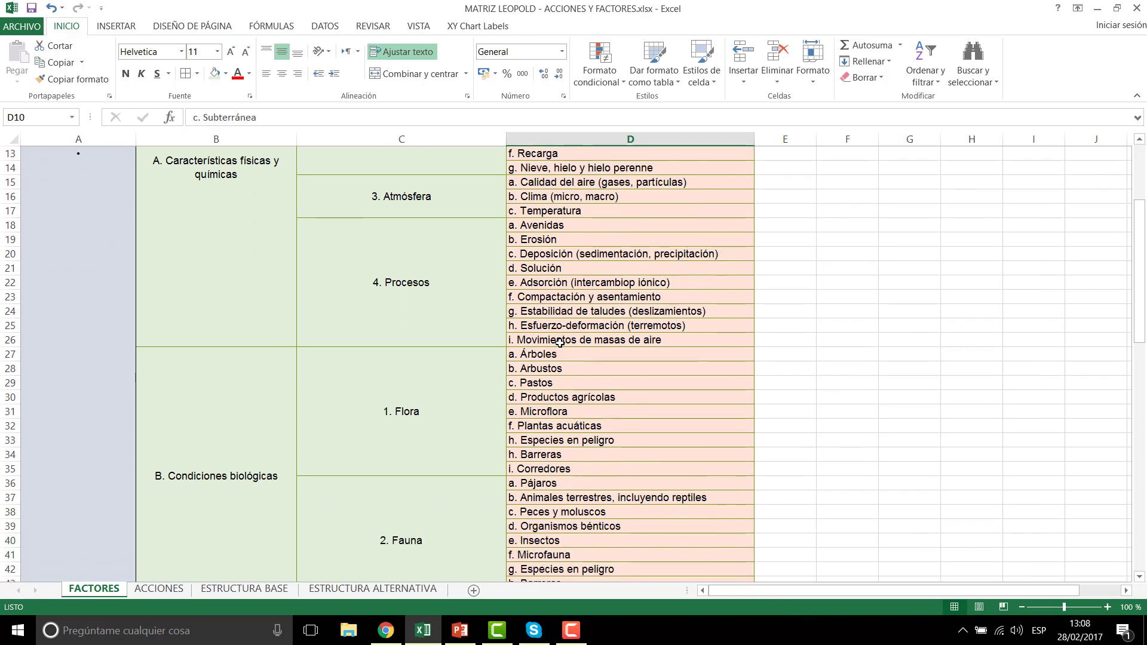
{"action": "scroll", "coordinate": [558, 342], "scroll_direction": "down", "scroll_amount": 1}
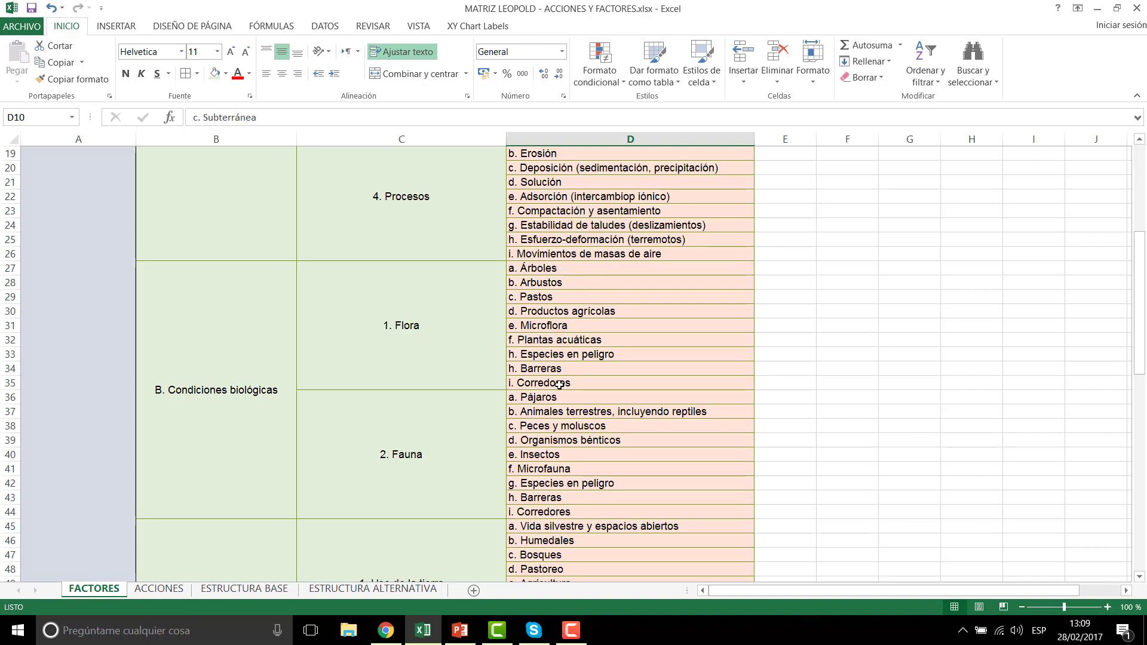
{"action": "scroll", "coordinate": [535, 420], "scroll_direction": "down", "scroll_amount": 1}
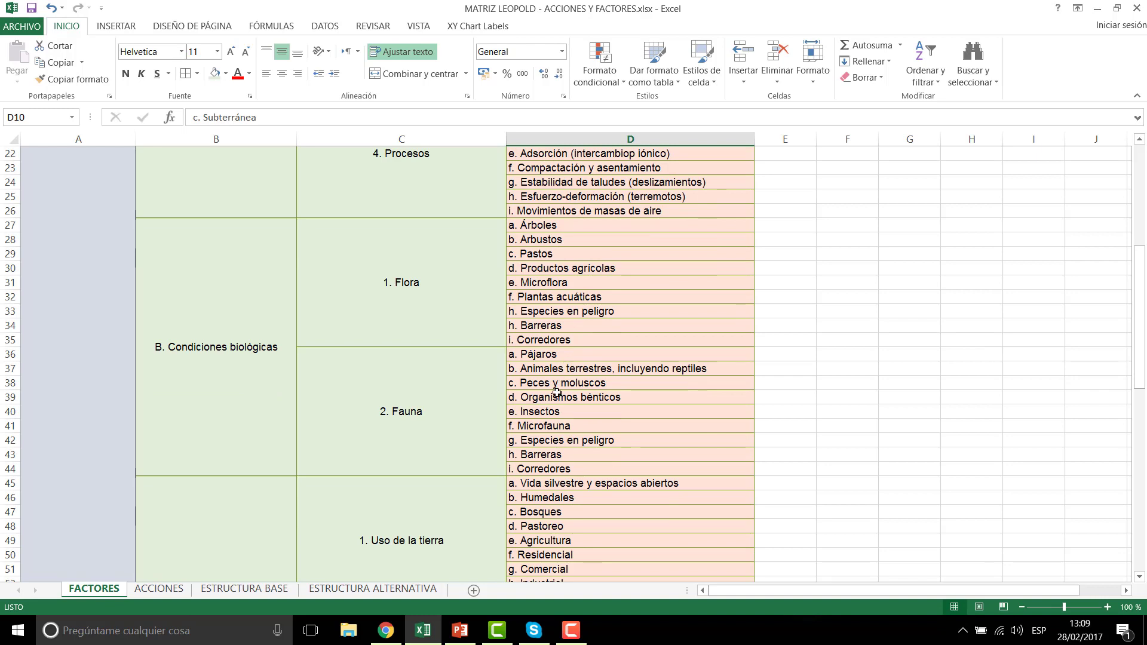
{"action": "scroll", "coordinate": [519, 436], "scroll_direction": "down", "scroll_amount": 4}
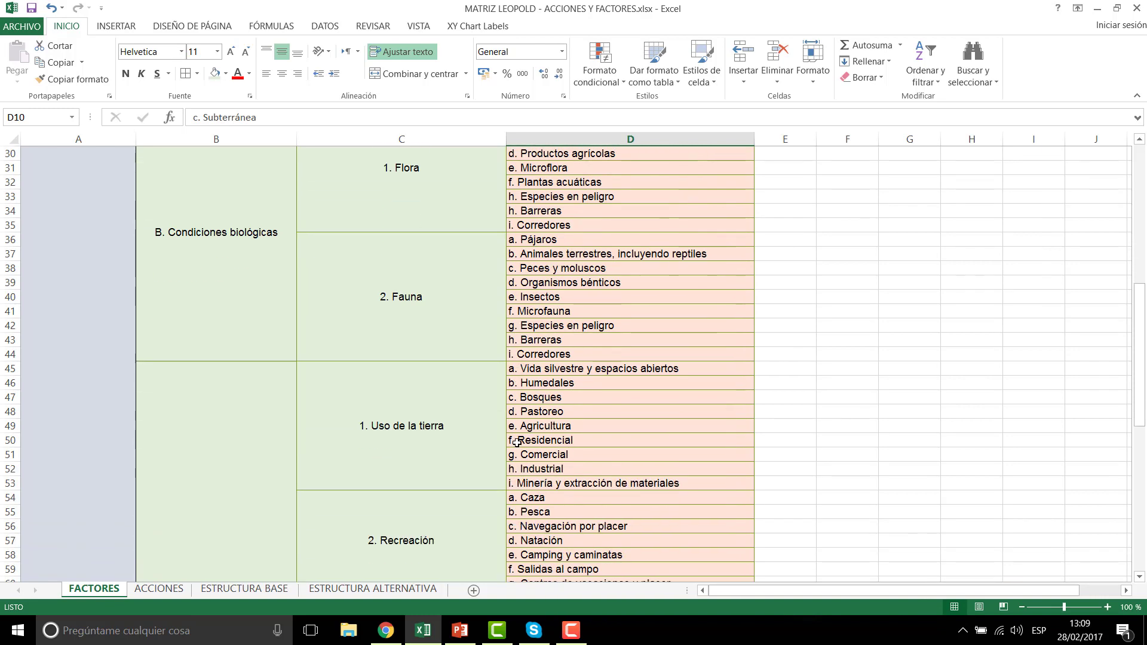
Examine the remaining FACTORES entries, covering C. Factores culturales, D. Relaciones ecológicas and E. Otros down to the end of the list.
{"action": "scroll", "coordinate": [517, 441], "scroll_direction": "down", "scroll_amount": 2}
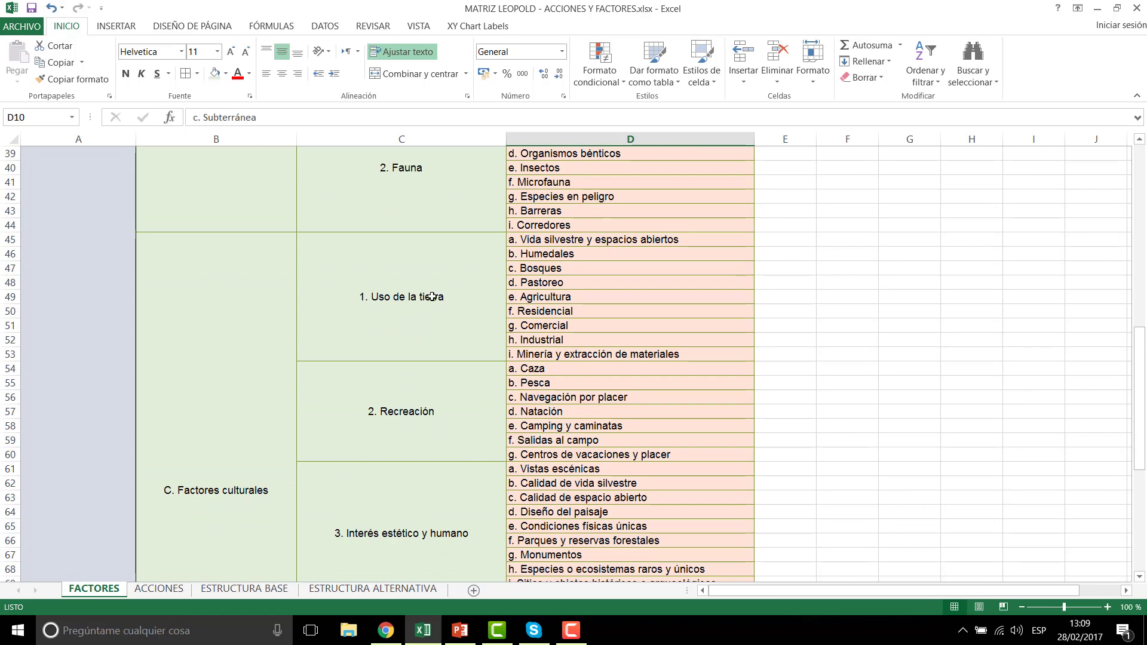
{"action": "scroll", "coordinate": [430, 304], "scroll_direction": "down", "scroll_amount": 2}
{"action": "scroll", "coordinate": [430, 303], "scroll_direction": "down", "scroll_amount": 3}
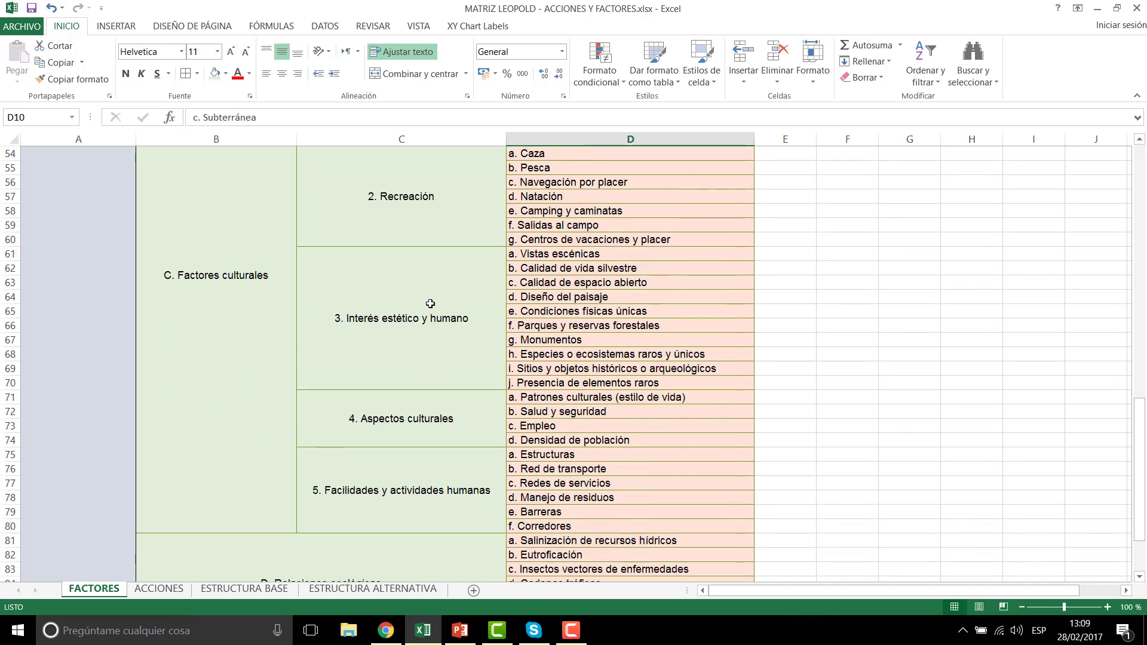
{"action": "scroll", "coordinate": [430, 303], "scroll_direction": "up", "scroll_amount": 2}
{"action": "scroll", "coordinate": [430, 303], "scroll_direction": "up", "scroll_amount": 2}
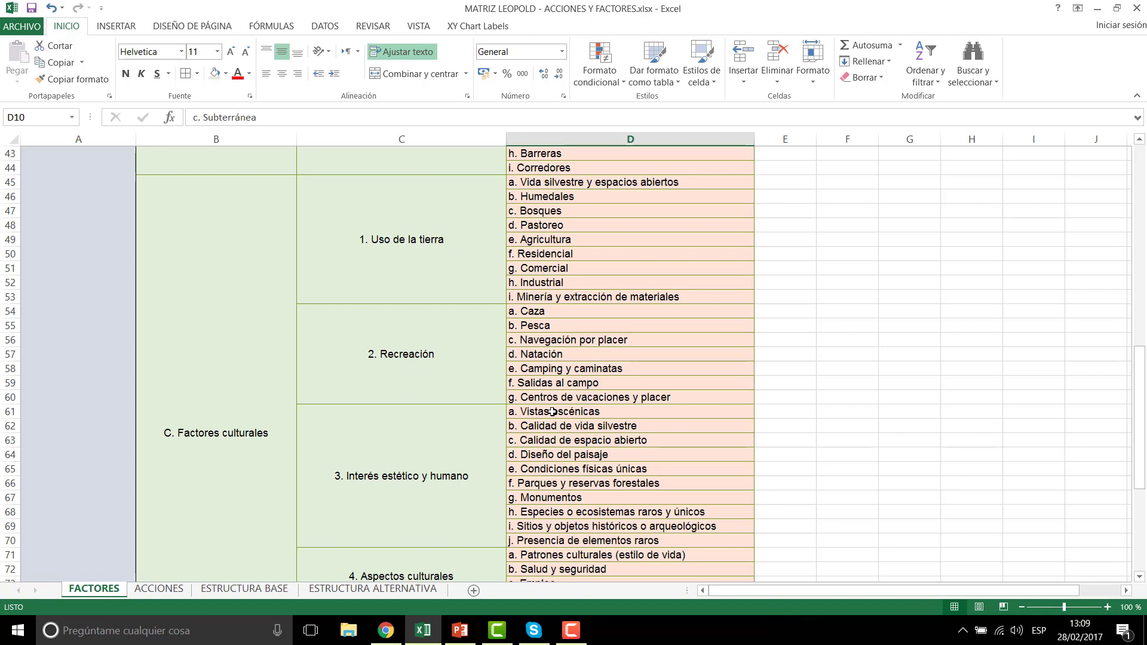
{"action": "scroll", "coordinate": [555, 410], "scroll_direction": "down", "scroll_amount": 3}
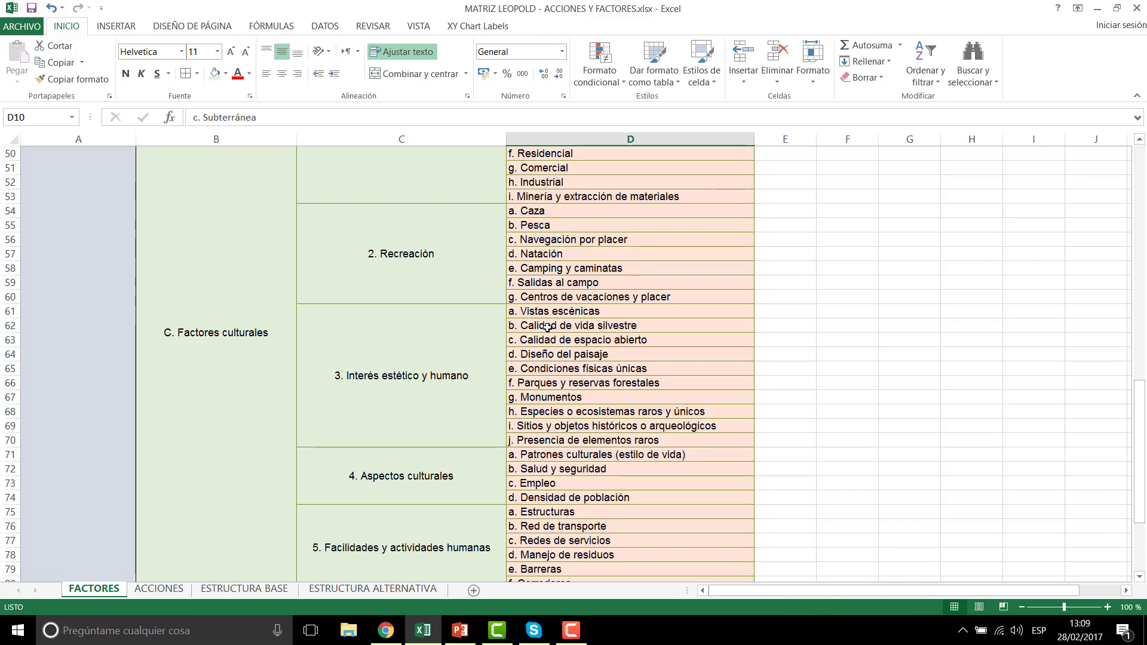
{"action": "scroll", "coordinate": [544, 332], "scroll_direction": "down", "scroll_amount": 3}
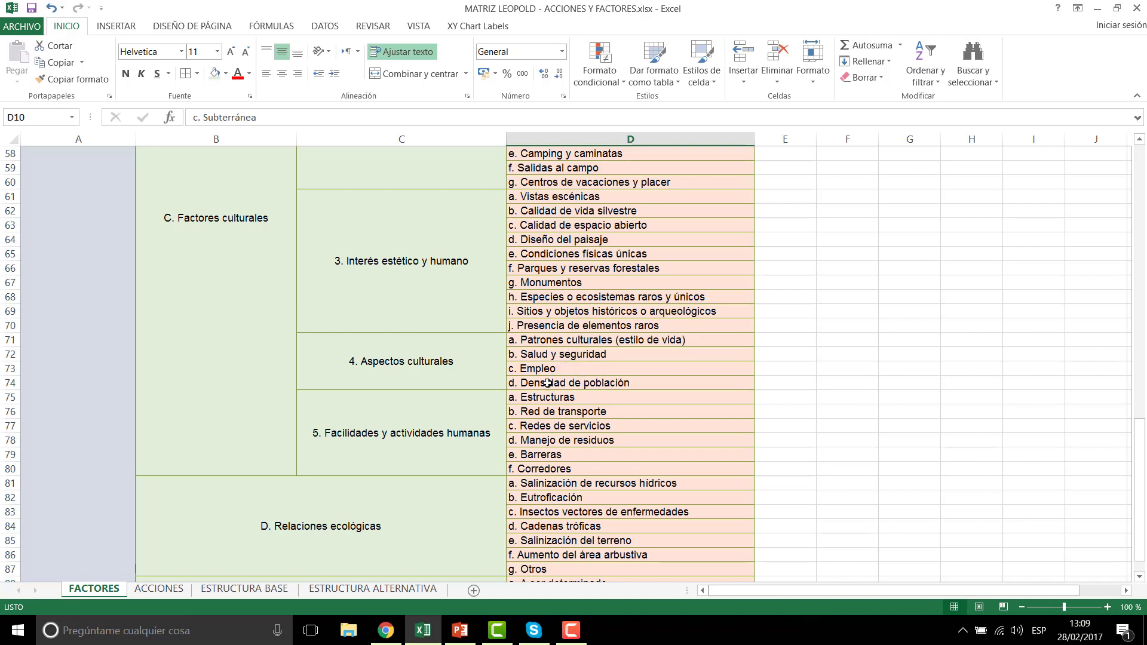
{"action": "scroll", "coordinate": [512, 401], "scroll_direction": "down", "scroll_amount": 2}
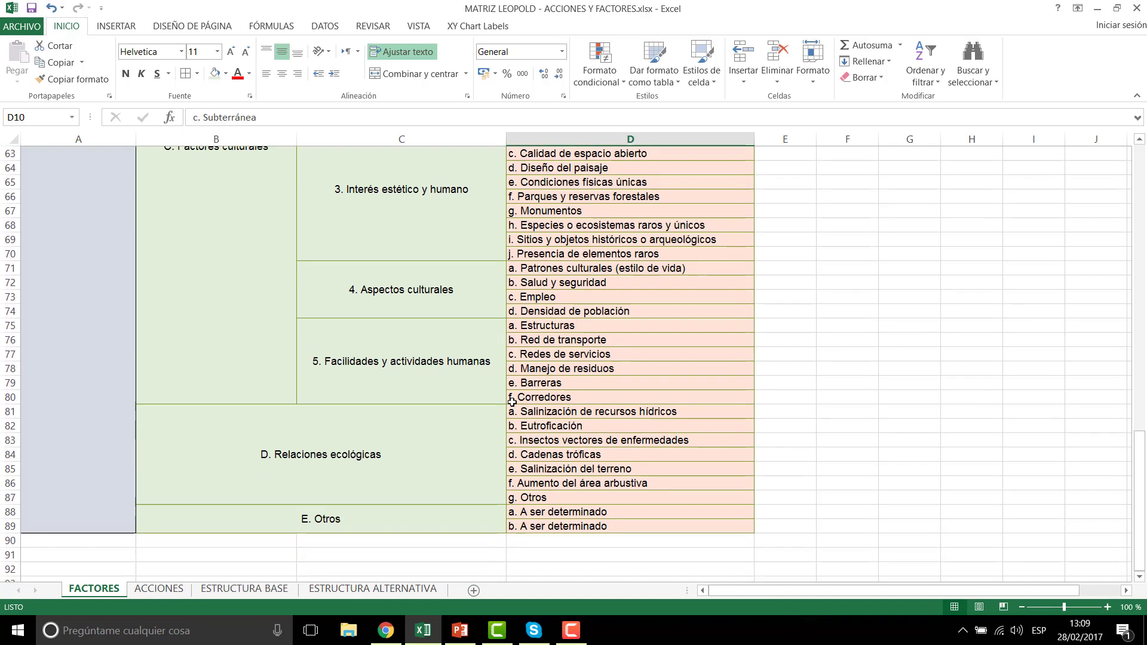
{"action": "scroll", "coordinate": [512, 402], "scroll_direction": "down", "scroll_amount": 2}
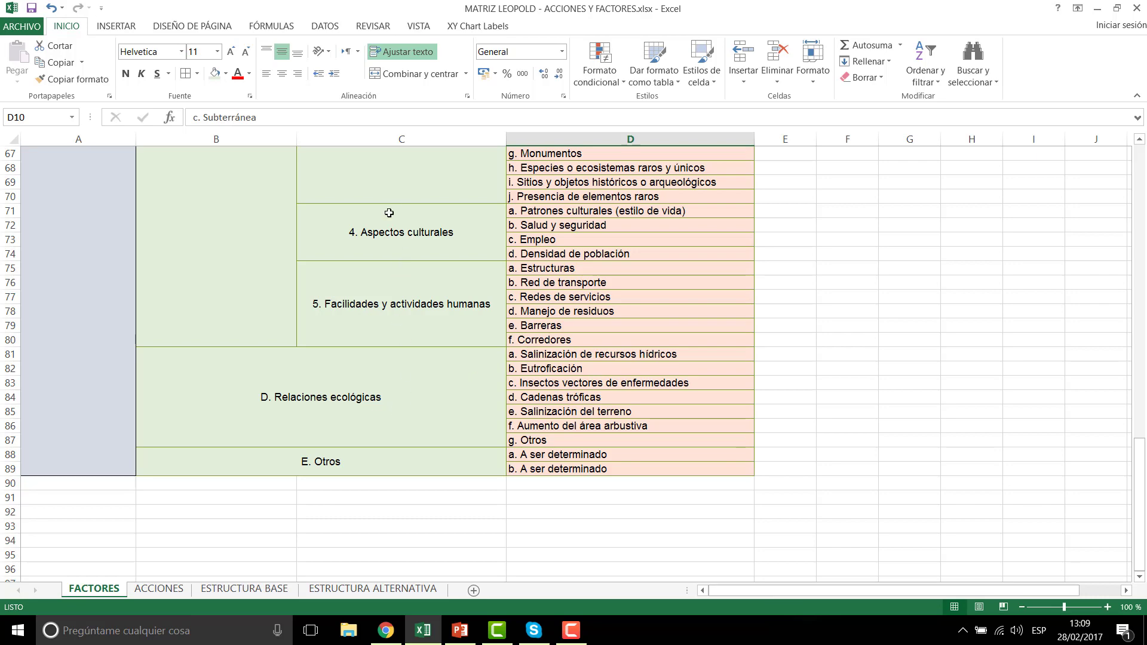
{"action": "scroll", "coordinate": [388, 227], "scroll_direction": "up", "scroll_amount": 2}
{"action": "scroll", "coordinate": [388, 253], "scroll_direction": "up", "scroll_amount": 2}
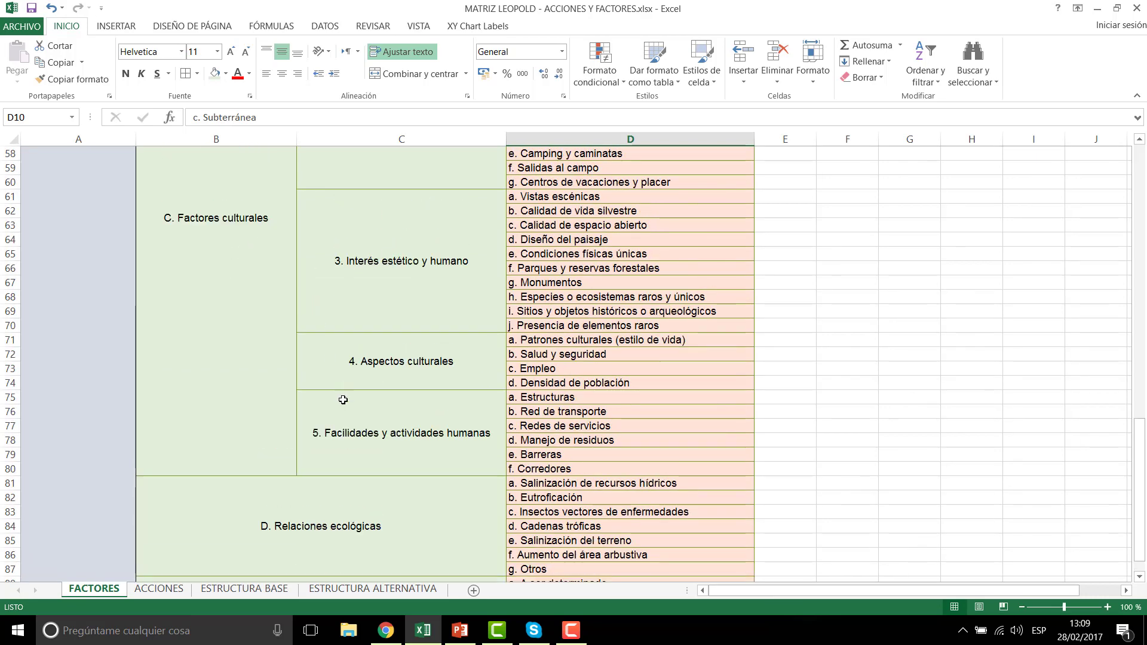
{"action": "scroll", "coordinate": [346, 412], "scroll_direction": "down", "scroll_amount": 3}
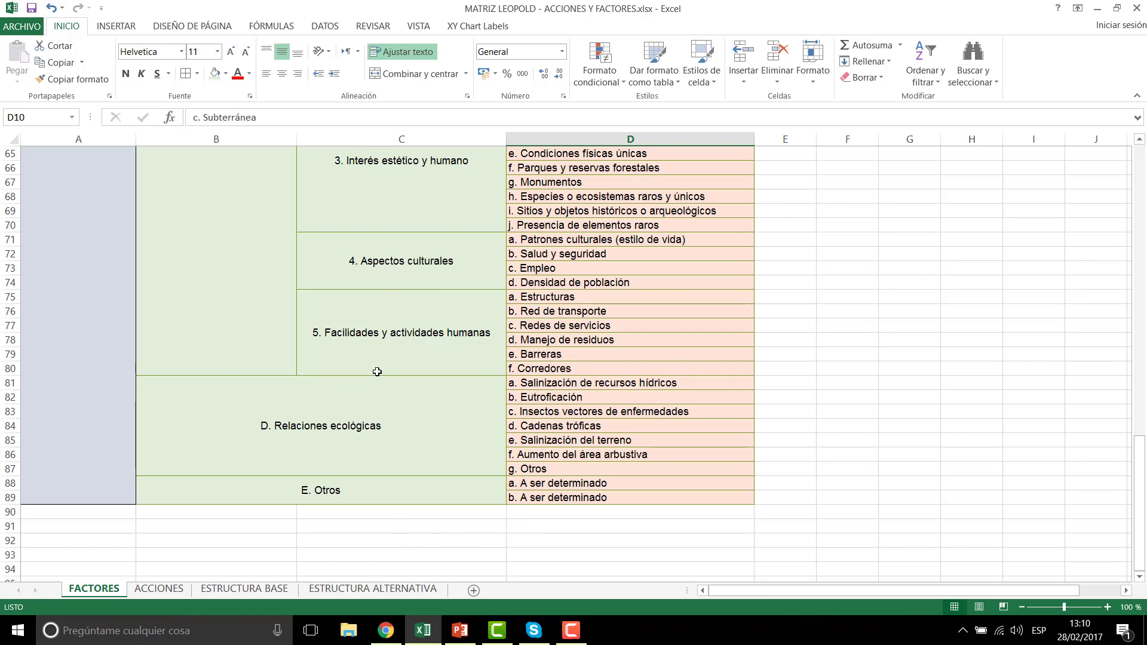
View the beginning of the ACCIONES list and check the action categories across the header of the ESTRUCTURA BASE matrix.
{"action": "left_click", "coordinate": [154, 590]}
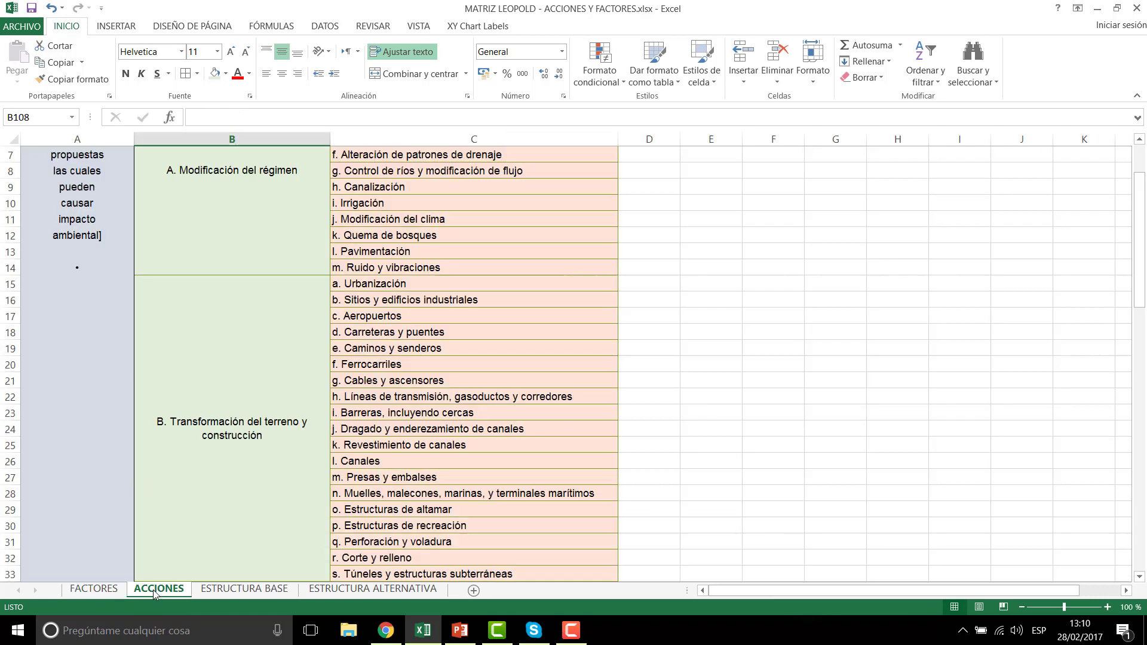
{"action": "scroll", "coordinate": [261, 492], "scroll_direction": "up", "scroll_amount": 2}
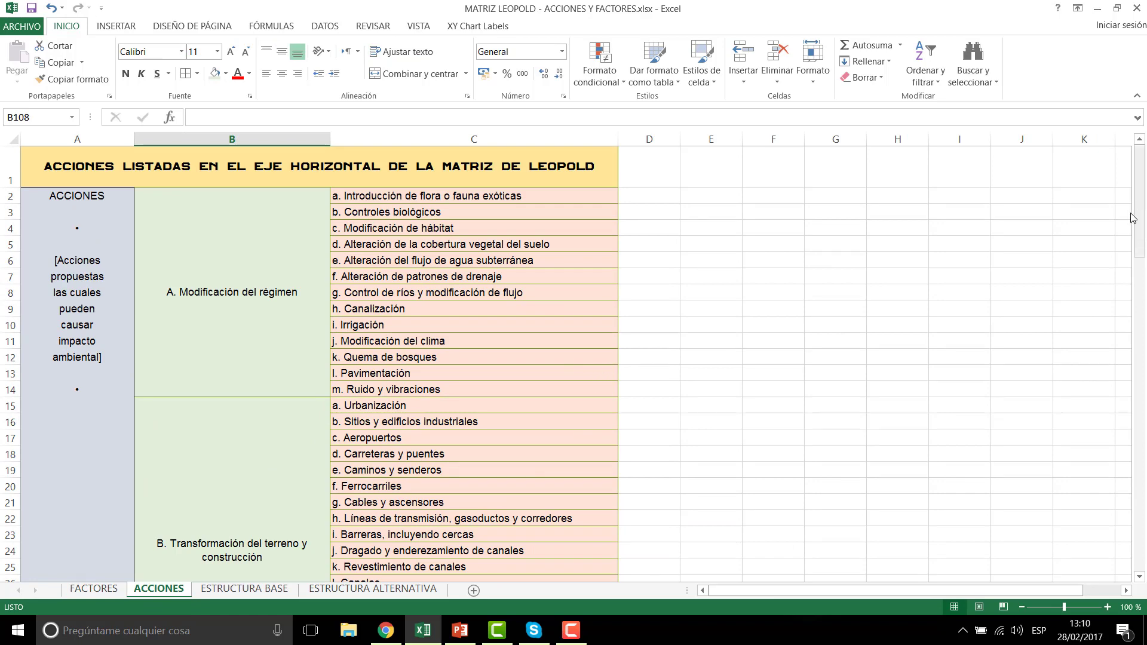
{"action": "left_click", "coordinate": [249, 592]}
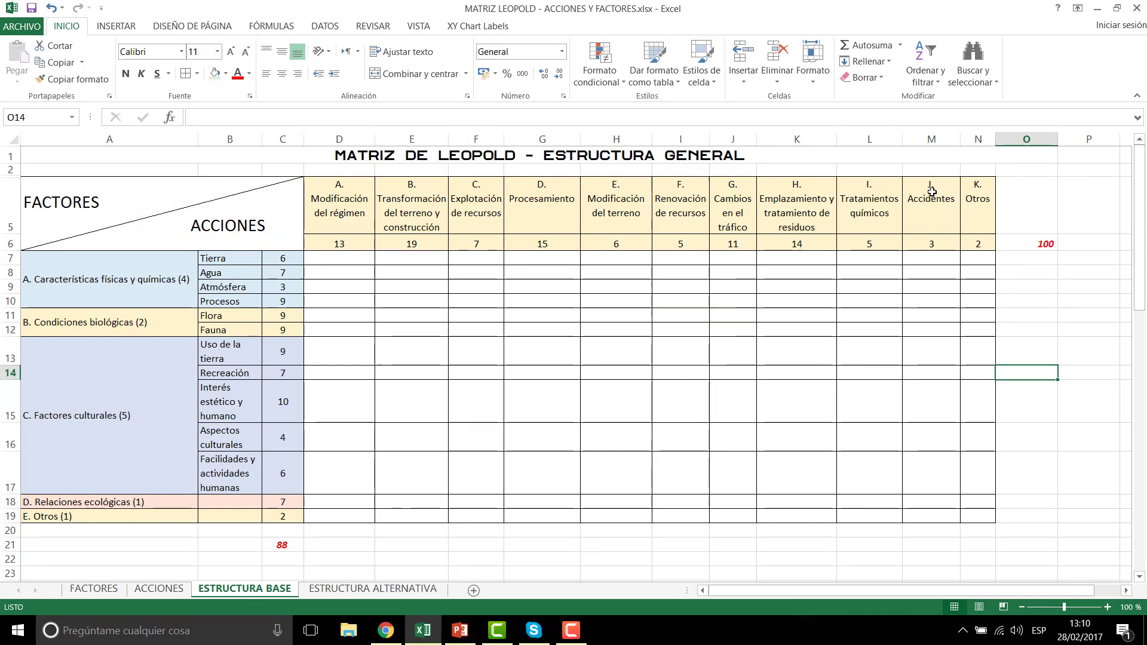
Review the full list on the ACCIONES sheet, from A. Modificación del régimen through K. Otros.
{"action": "left_click", "coordinate": [159, 589]}
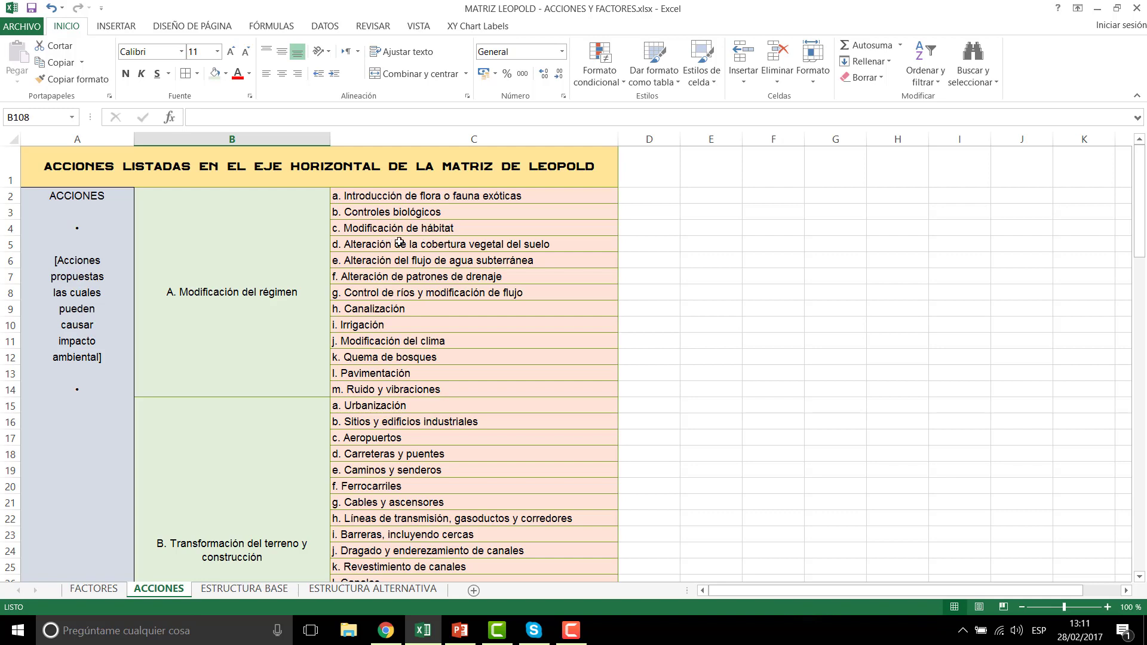
{"action": "scroll", "coordinate": [419, 270], "scroll_direction": "down", "scroll_amount": 2}
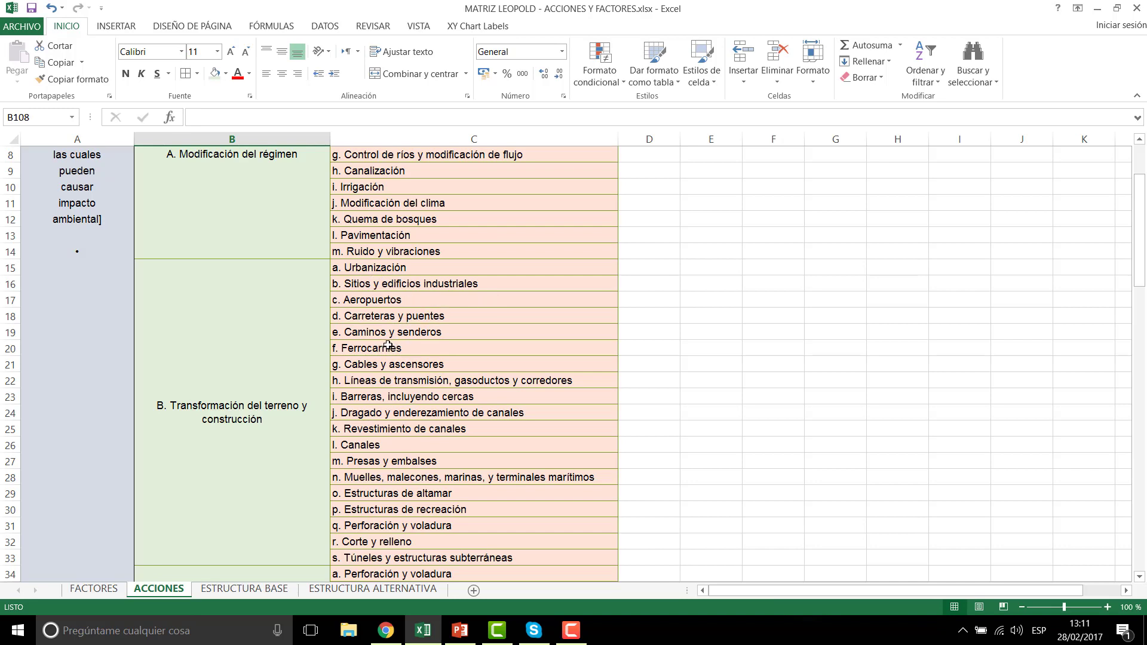
{"action": "scroll", "coordinate": [388, 345], "scroll_direction": "down", "scroll_amount": 3}
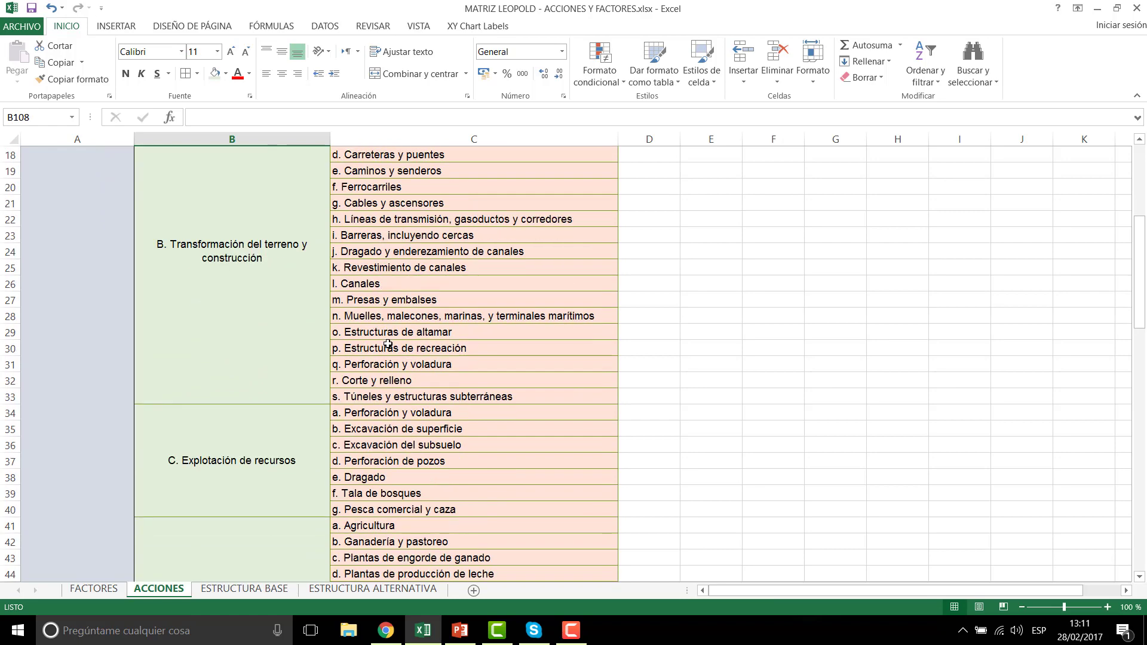
{"action": "scroll", "coordinate": [388, 345], "scroll_direction": "down", "scroll_amount": 2}
{"action": "scroll", "coordinate": [371, 312], "scroll_direction": "down", "scroll_amount": 1}
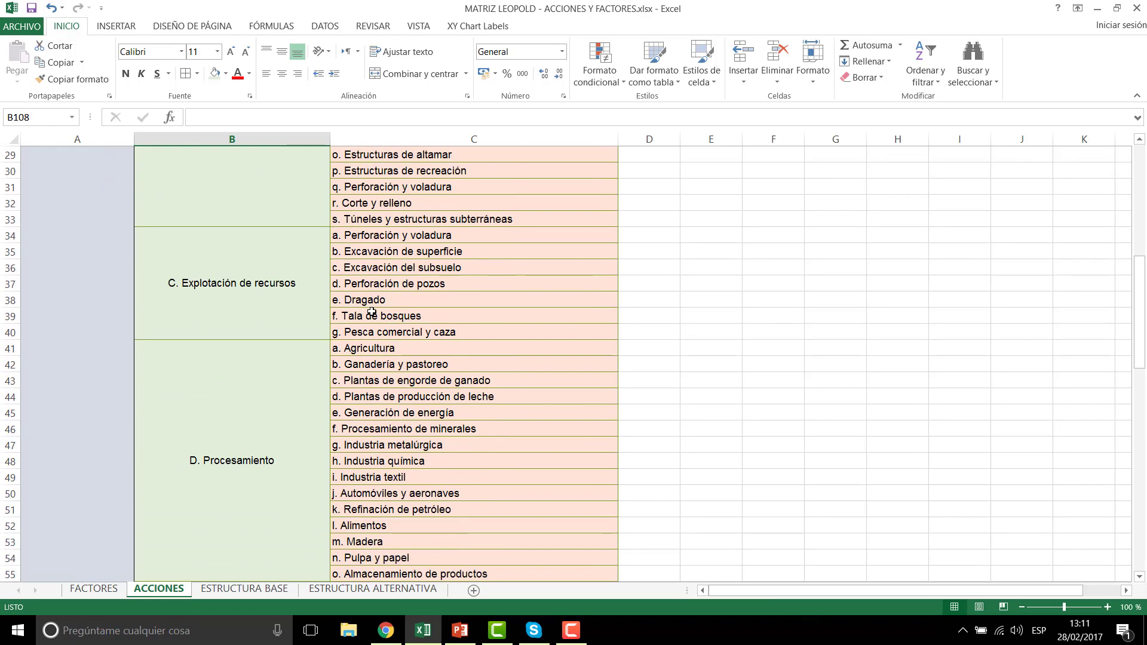
{"action": "scroll", "coordinate": [372, 311], "scroll_direction": "down", "scroll_amount": 6}
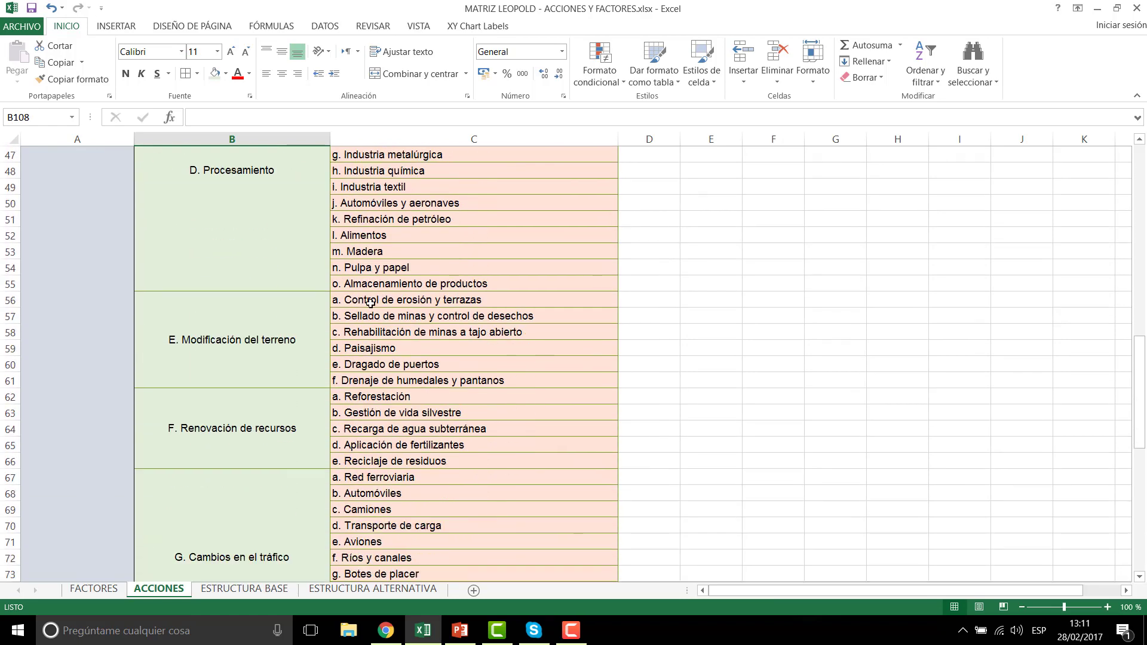
{"action": "scroll", "coordinate": [370, 301], "scroll_direction": "down", "scroll_amount": 3}
{"action": "scroll", "coordinate": [373, 299], "scroll_direction": "down", "scroll_amount": 1}
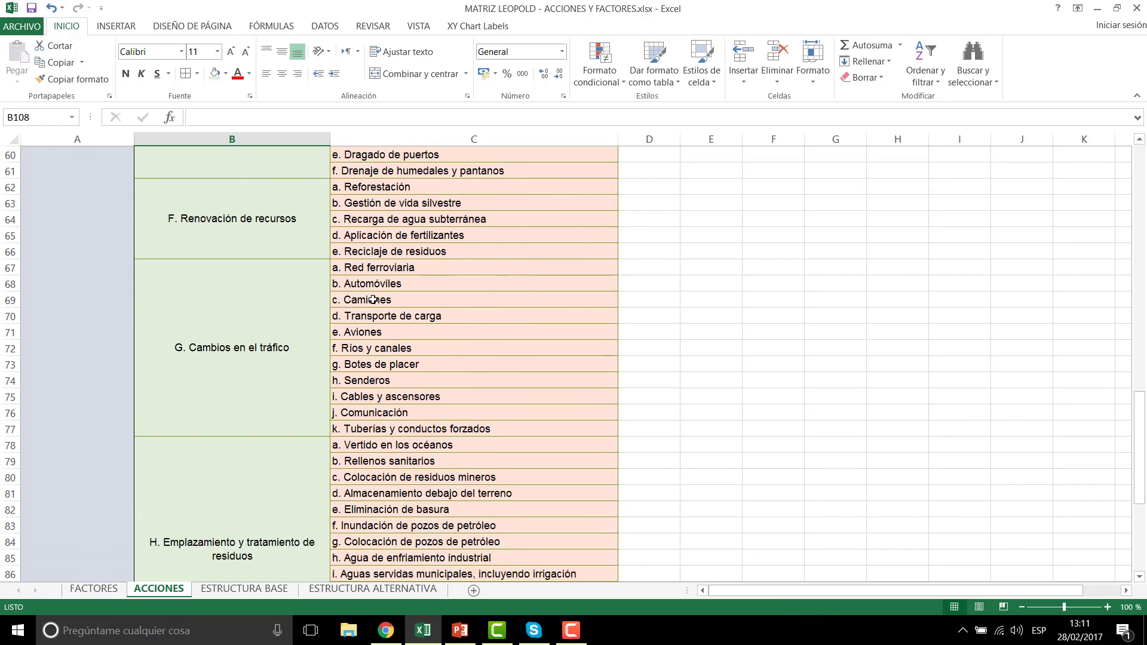
{"action": "scroll", "coordinate": [374, 299], "scroll_direction": "down", "scroll_amount": 5}
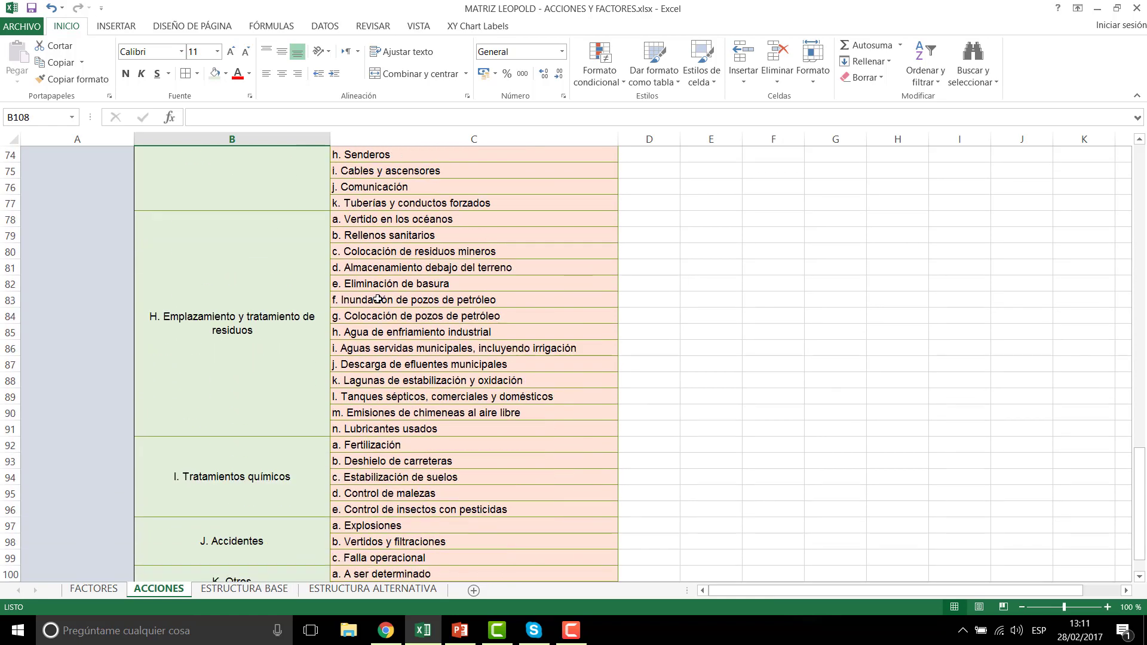
{"action": "scroll", "coordinate": [378, 299], "scroll_direction": "down", "scroll_amount": 2}
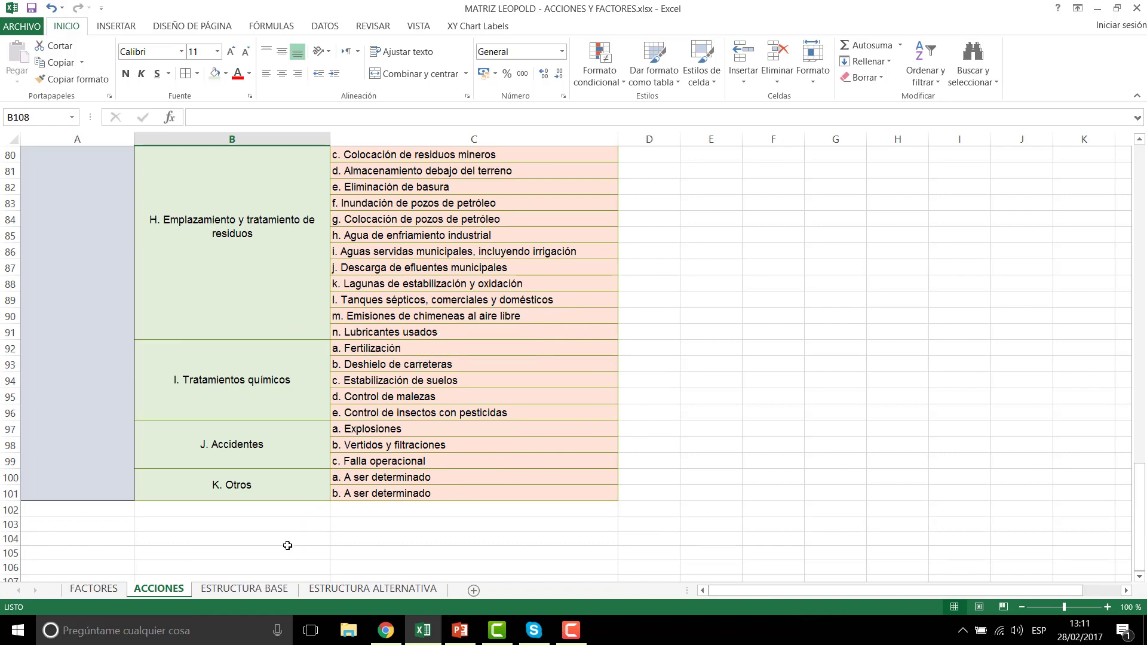
Compare the matrix layout on the ESTRUCTURA BASE sheet with the transposed layout on ESTRUCTURA ALTERNATIVA.
{"action": "left_click", "coordinate": [261, 591]}
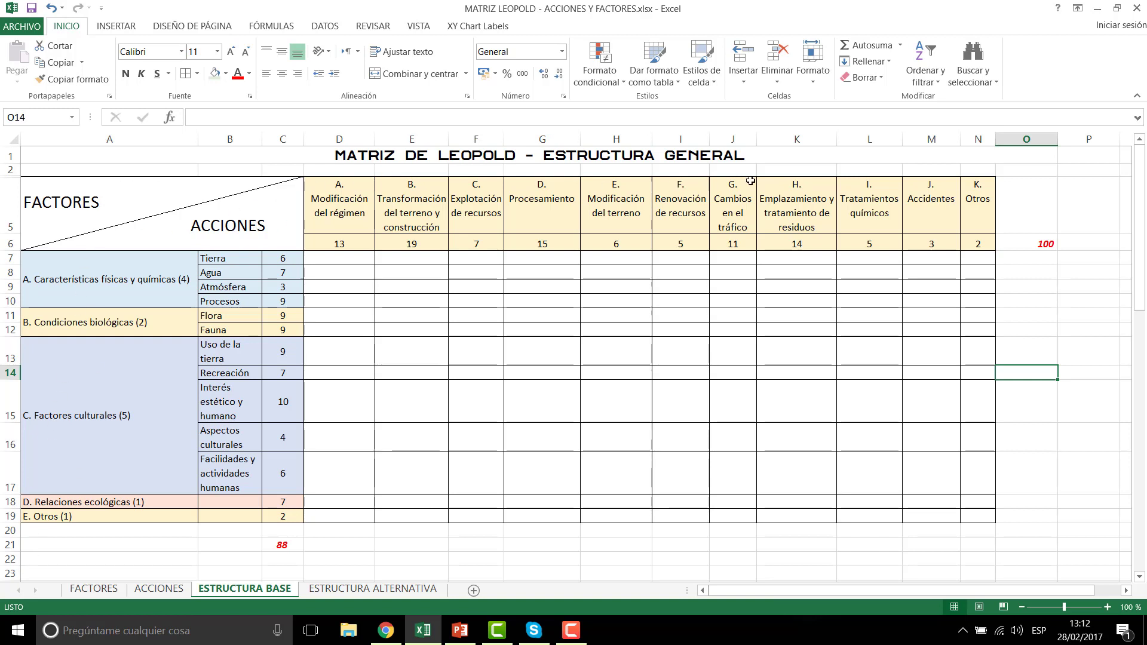
{"action": "left_click", "coordinate": [385, 590]}
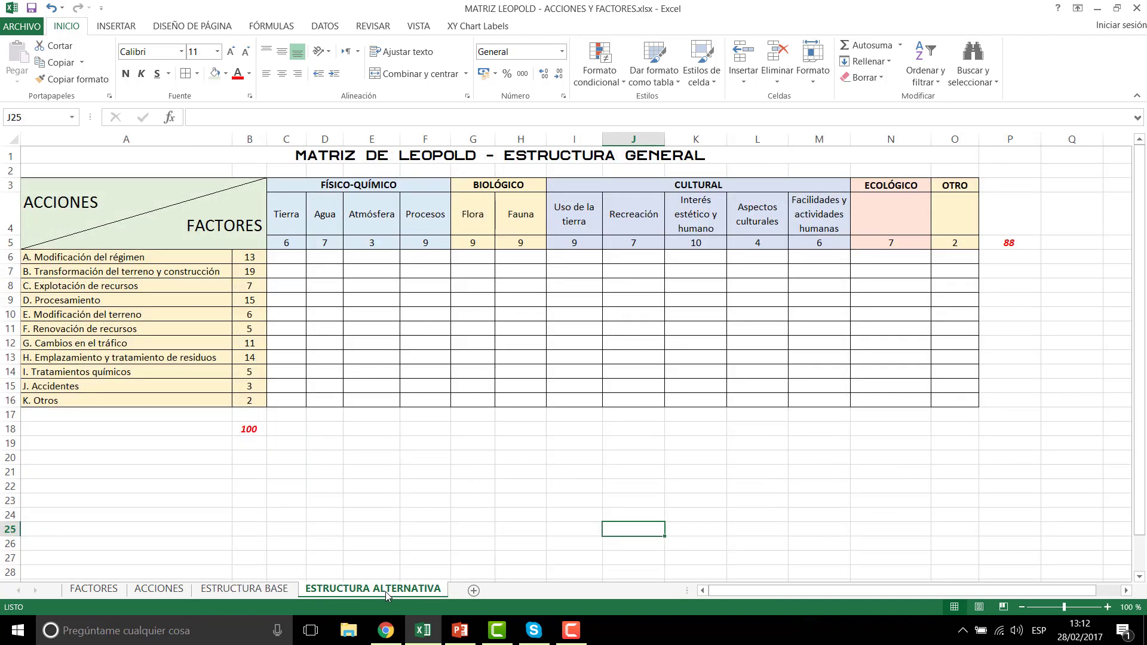